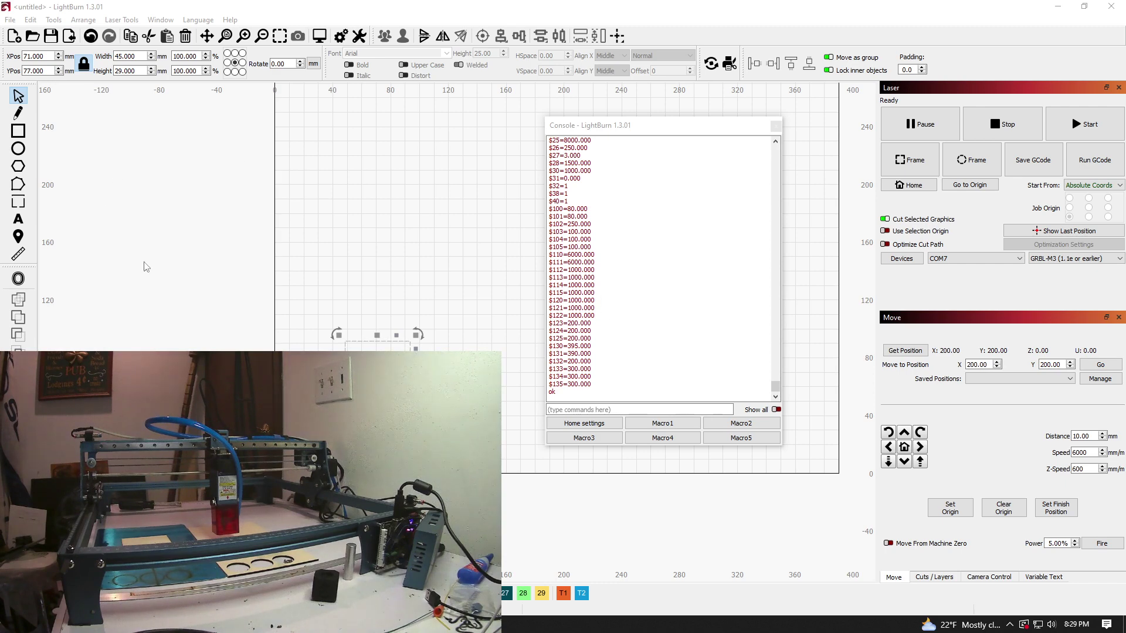
# - Send $$ from the console and review the settings listing from $0=10 to $104=100.000
pyautogui.click(31, 20)
pyautogui.click(64, 356)
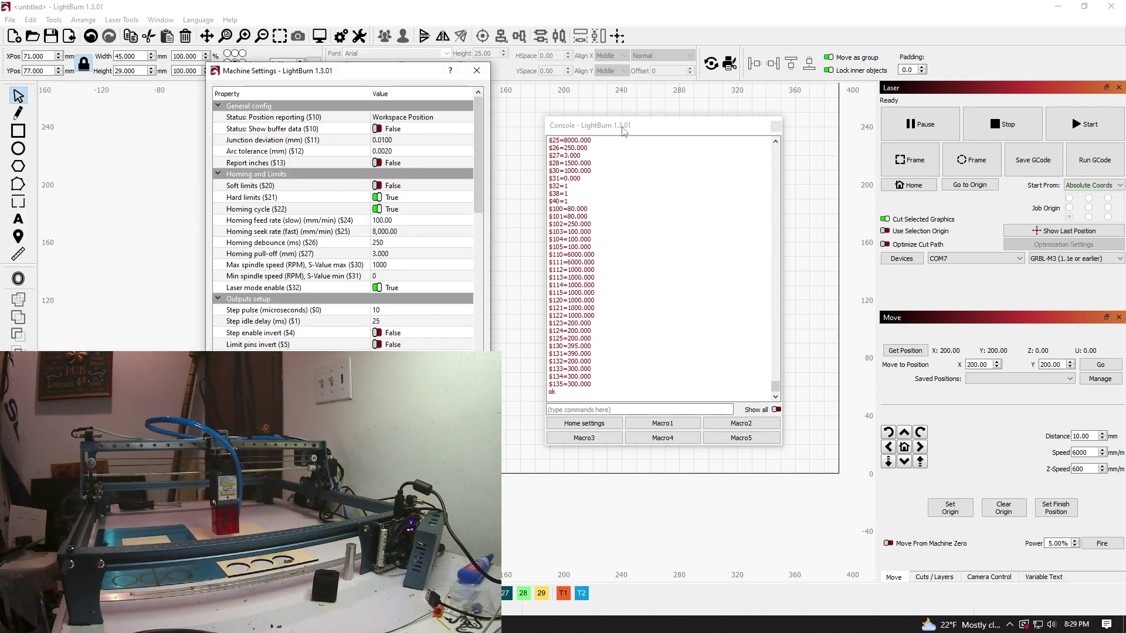
pyautogui.click(477, 70)
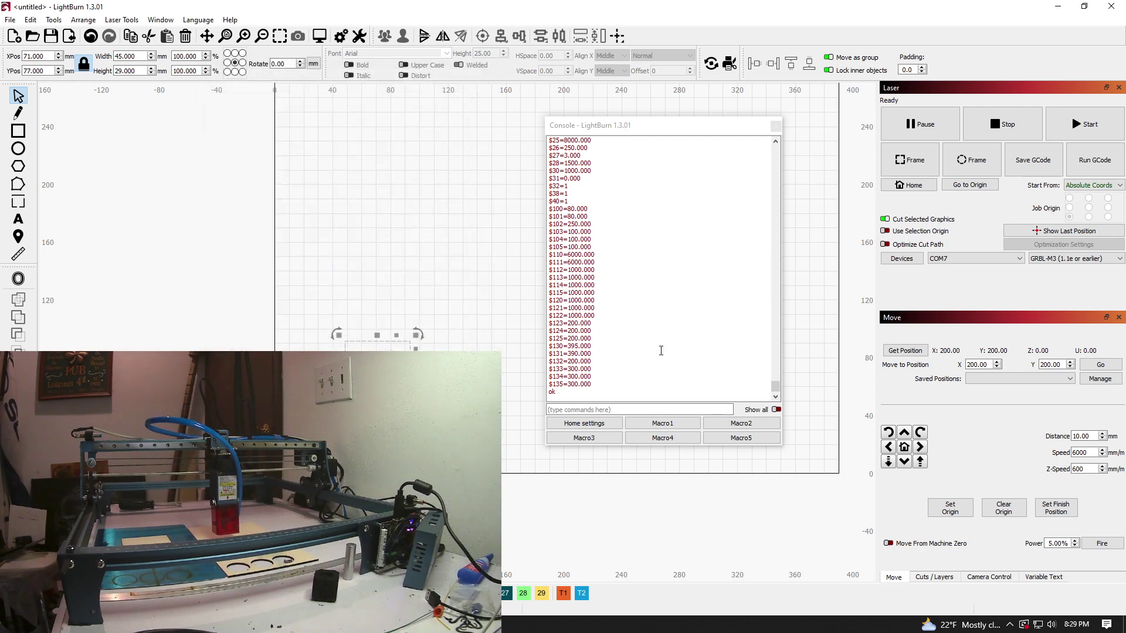
pyautogui.click(649, 408)
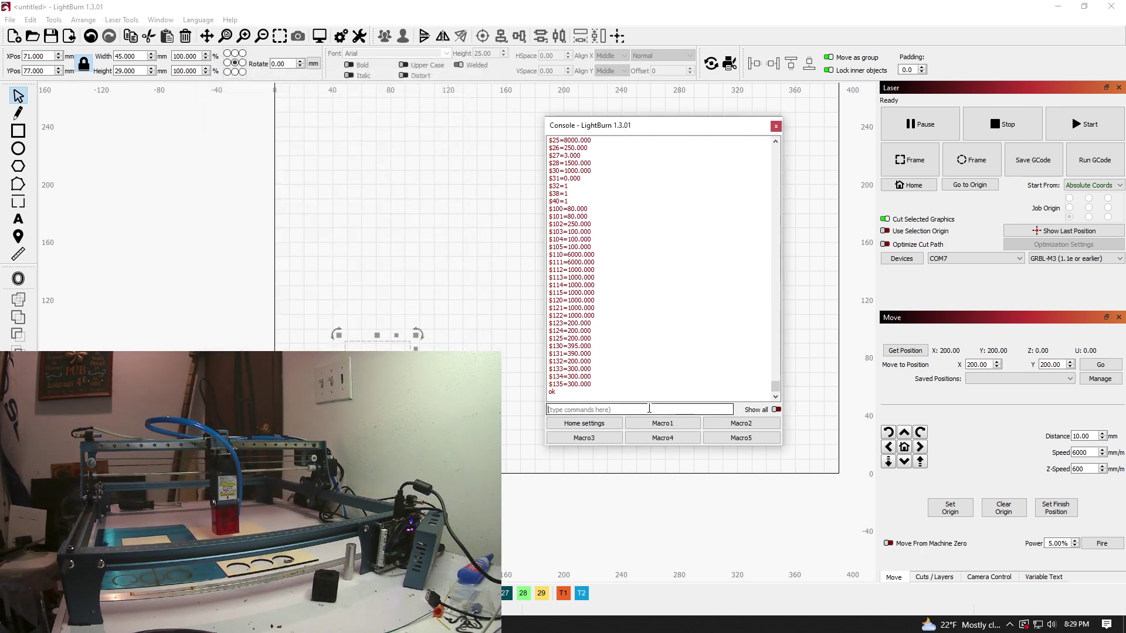
pyautogui.write('$$')
pyautogui.press('Return')
pyautogui.scroll(1, 607, 311)
pyautogui.scroll(8, 601, 306)
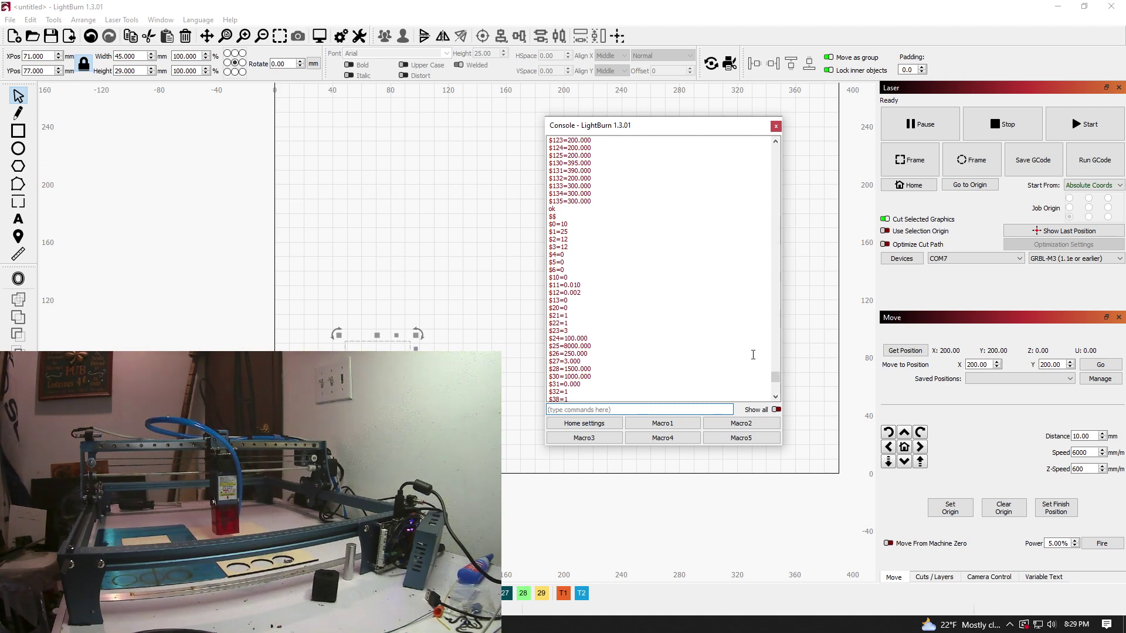
pyautogui.scroll(-9, 744, 355)
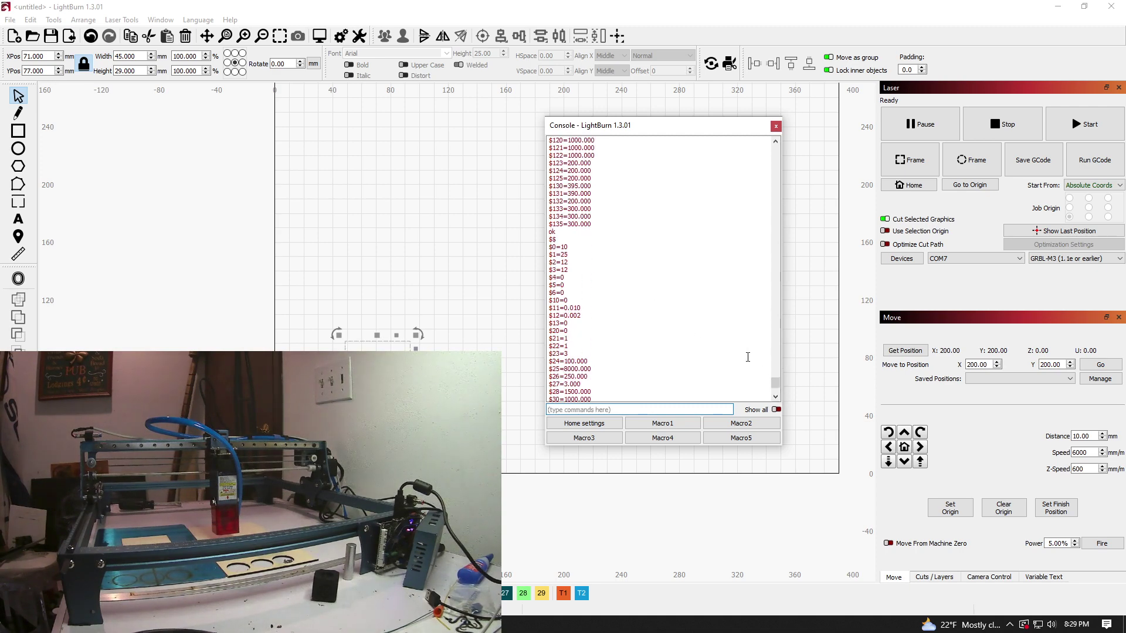
pyautogui.scroll(-10, 639, 376)
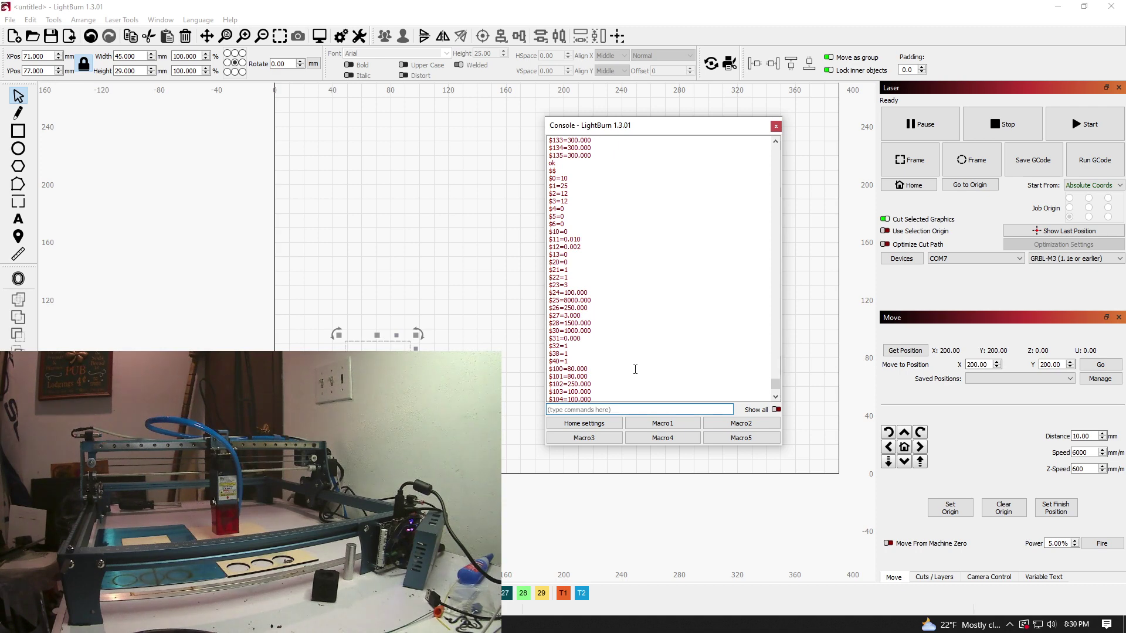
# - Close the console and confirm X and Y homing direction invert ($23) are True in Machine Settings
pyautogui.click(776, 125)
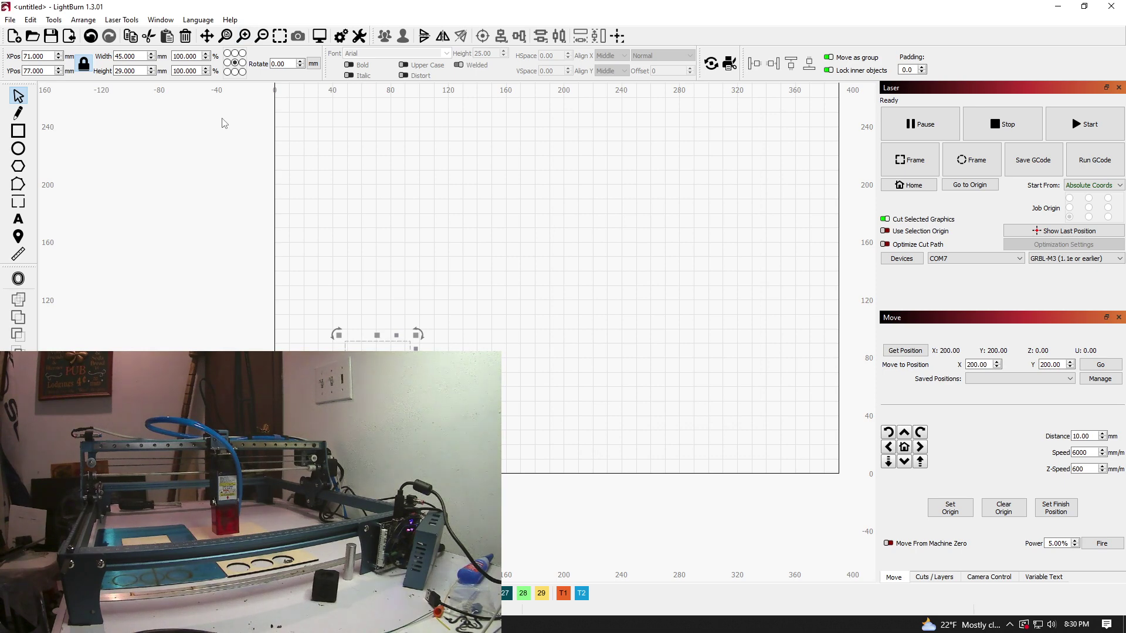
pyautogui.click(27, 20)
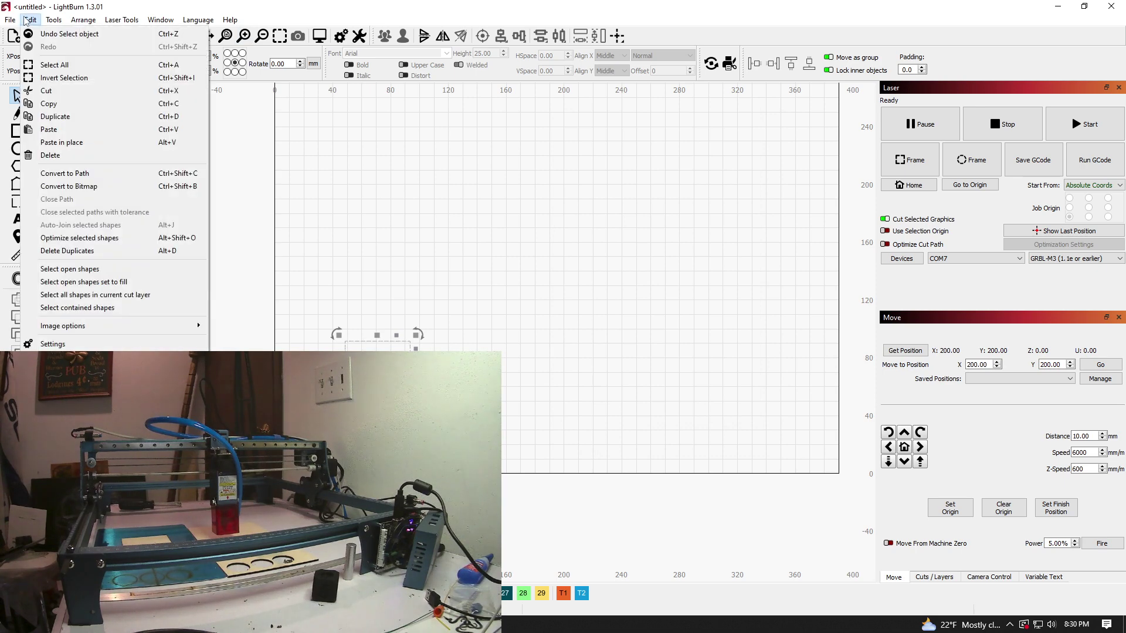
pyautogui.click(65, 369)
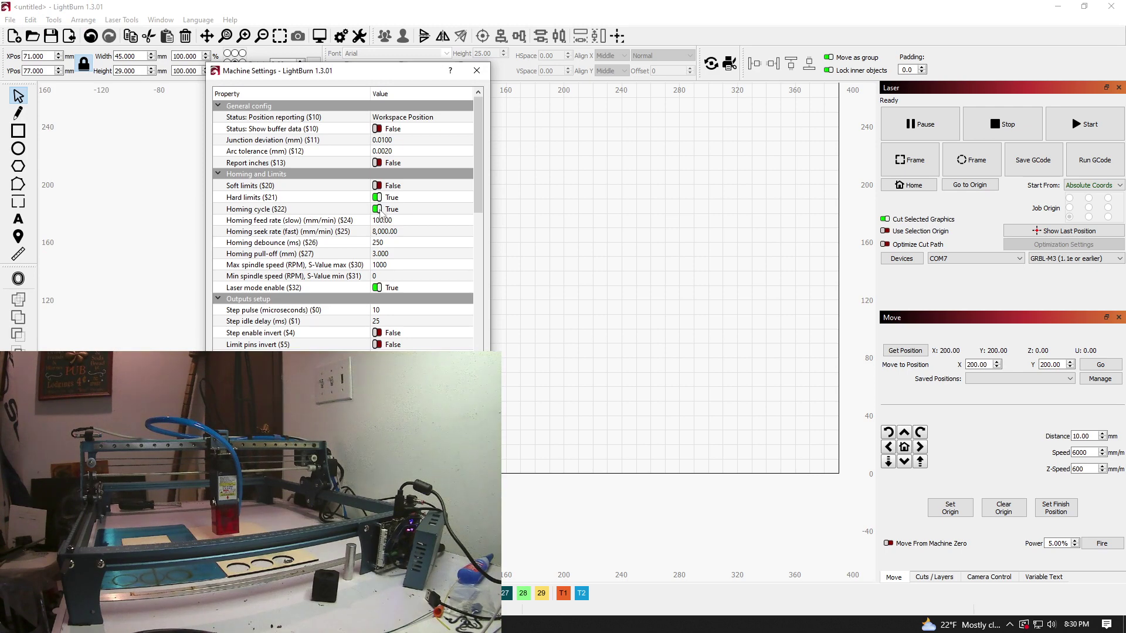
pyautogui.scroll(-2, 400, 281)
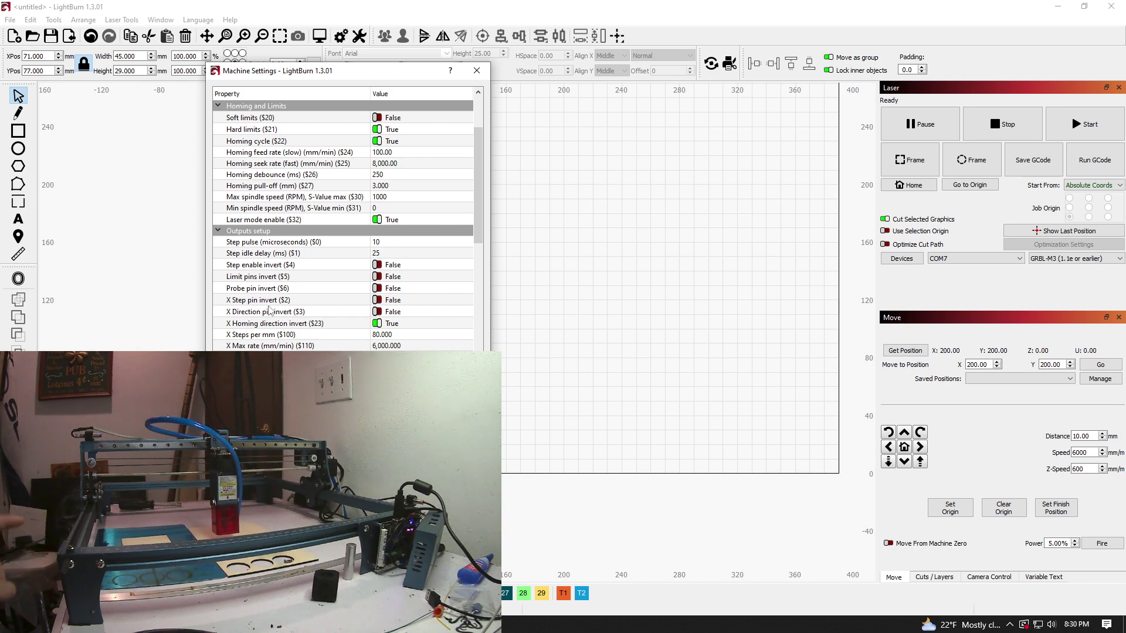
pyautogui.click(260, 326)
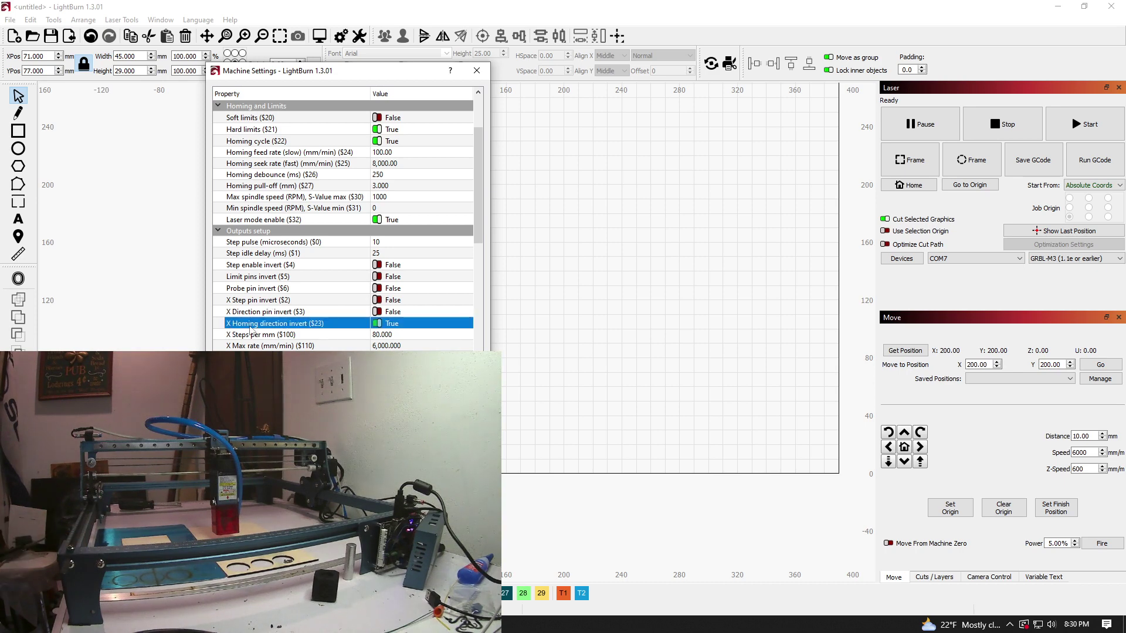
pyautogui.scroll(-3, 398, 330)
pyautogui.scroll(-1, 405, 340)
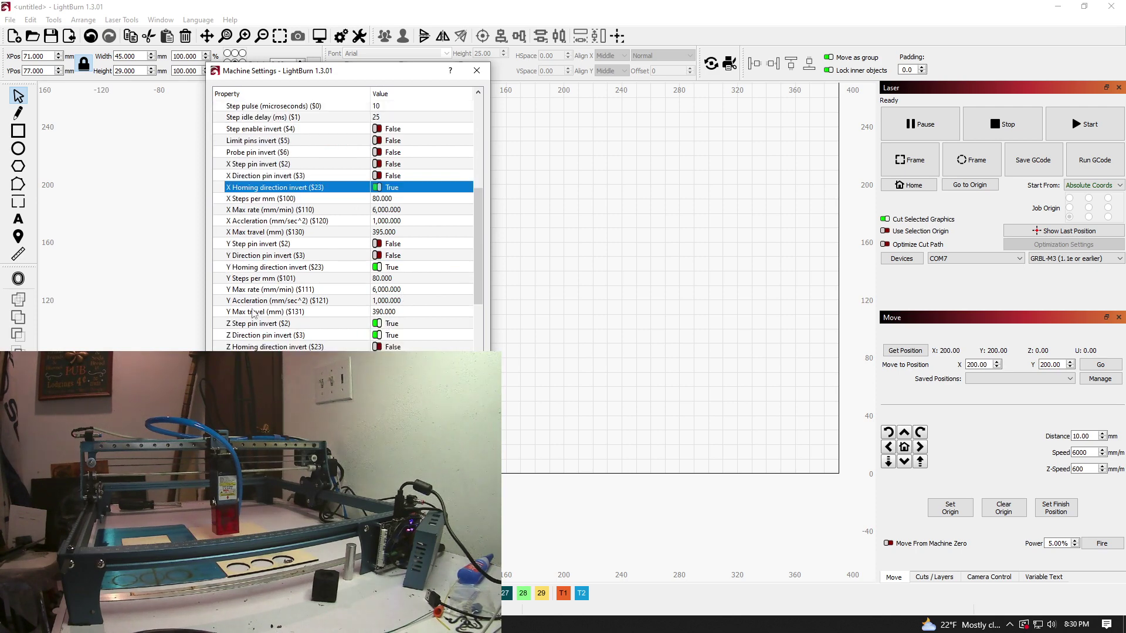
pyautogui.click(251, 268)
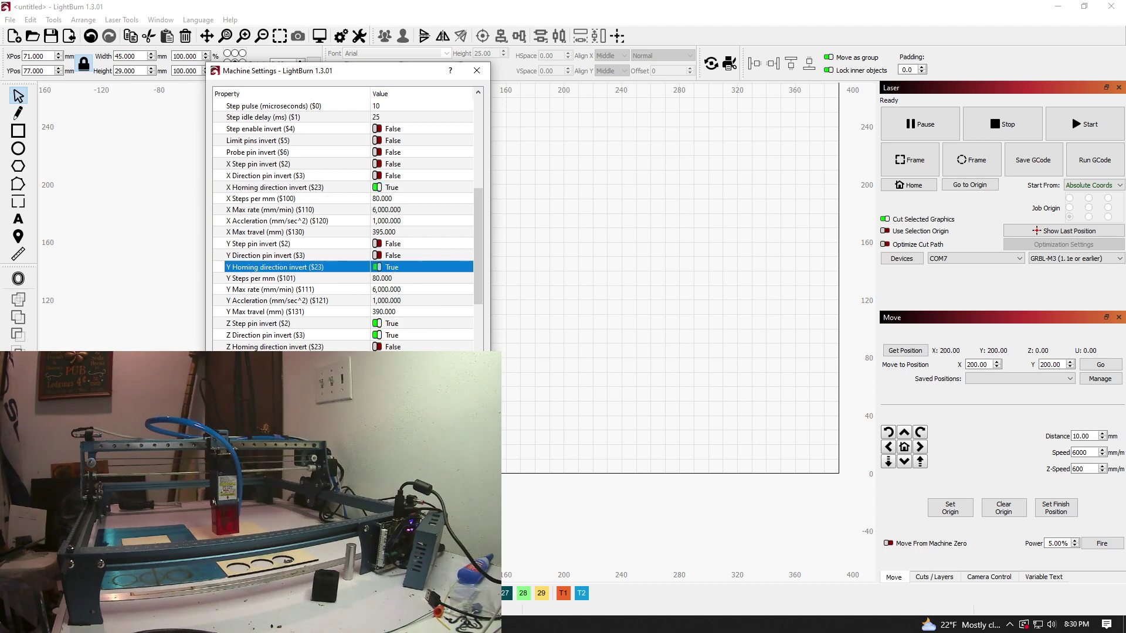
# - Set the GRBL-M3 device working area to 390 × 390 mm with bottom-left origin
pyautogui.press('Escape')
pyautogui.click(56, 21)
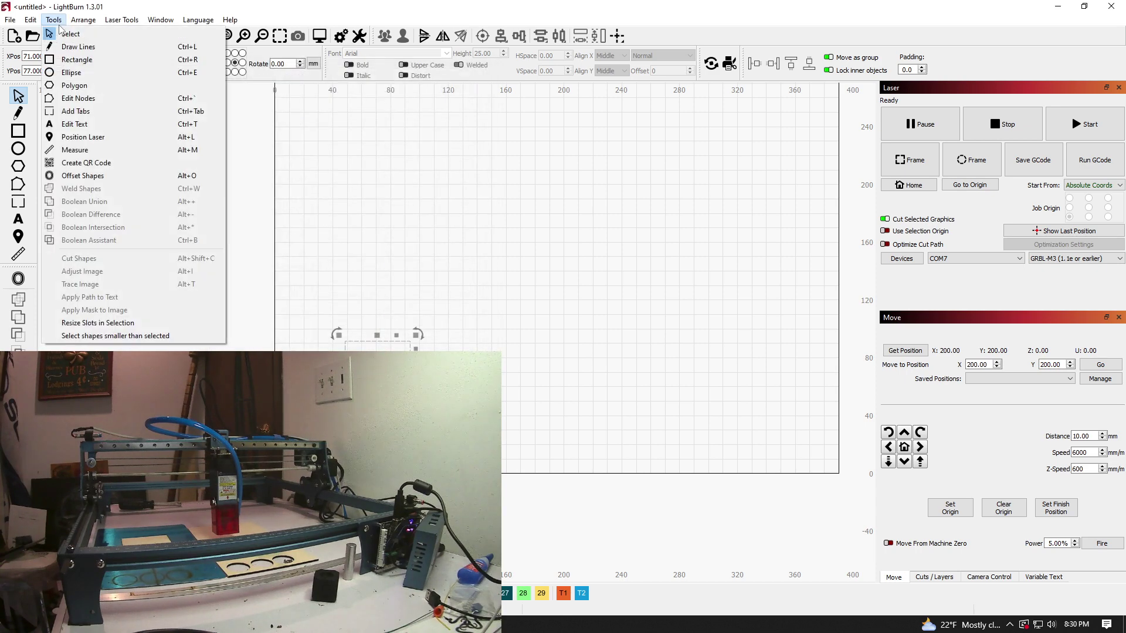
pyautogui.moveTo(31, 20)
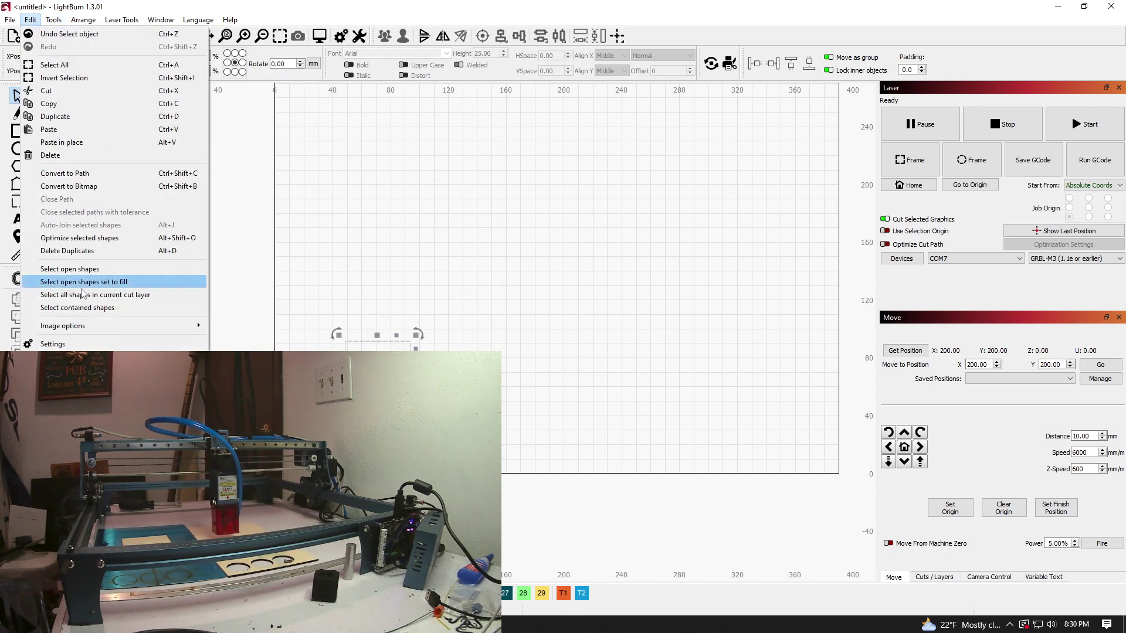
pyautogui.click(64, 357)
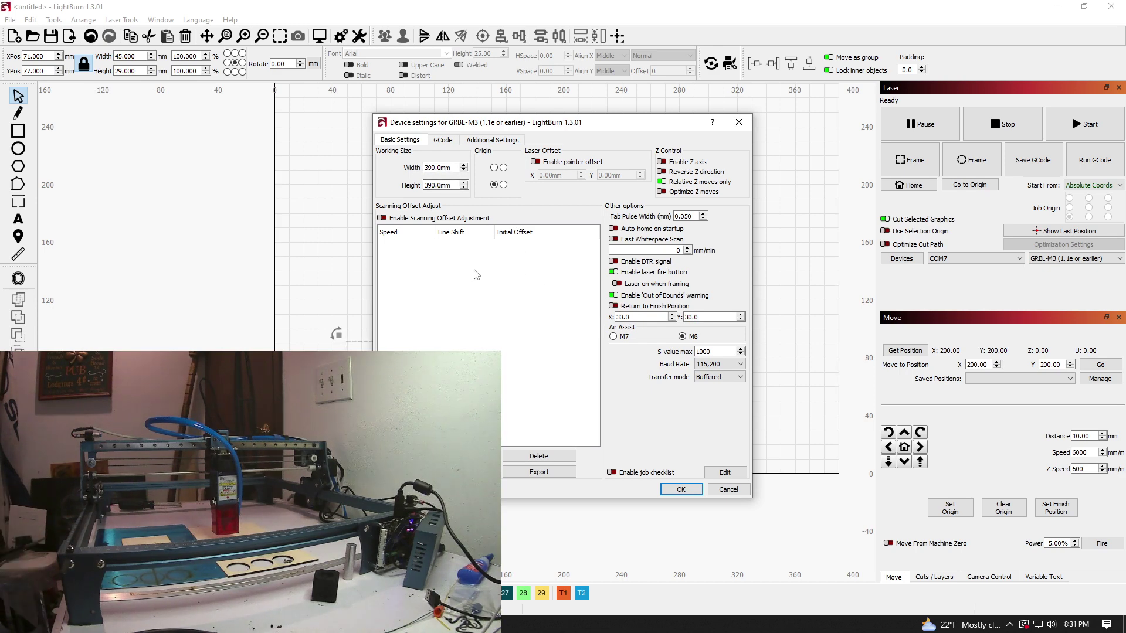
# - Apply the 390 × 390 mm device settings and home the laser to test the limit switches
pyautogui.click(681, 489)
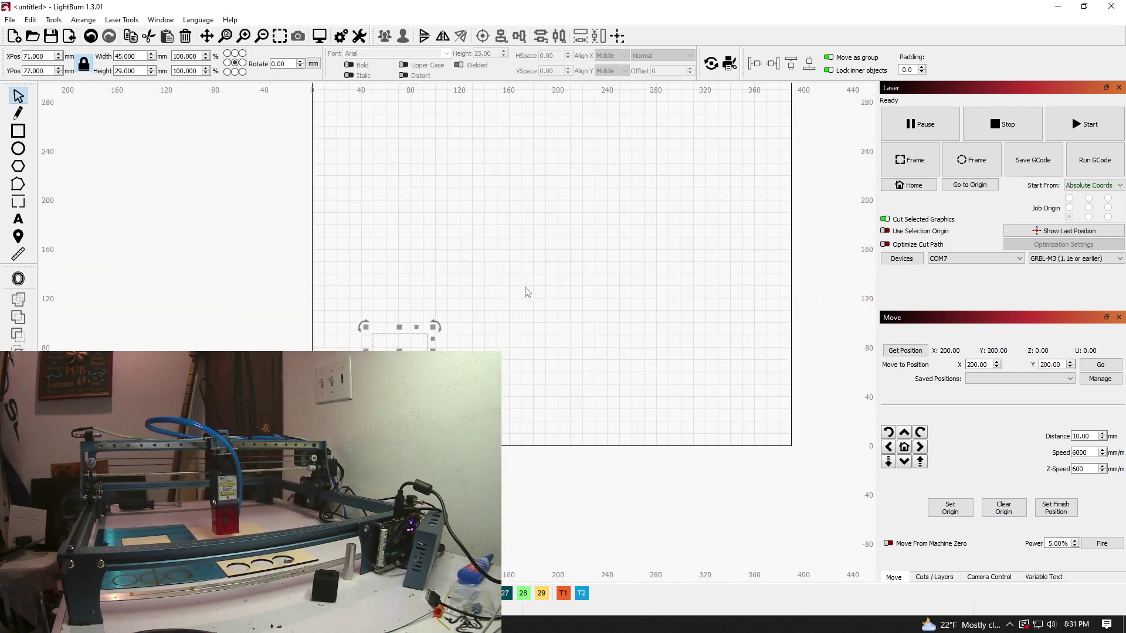
pyautogui.scroll(-3, 527, 292)
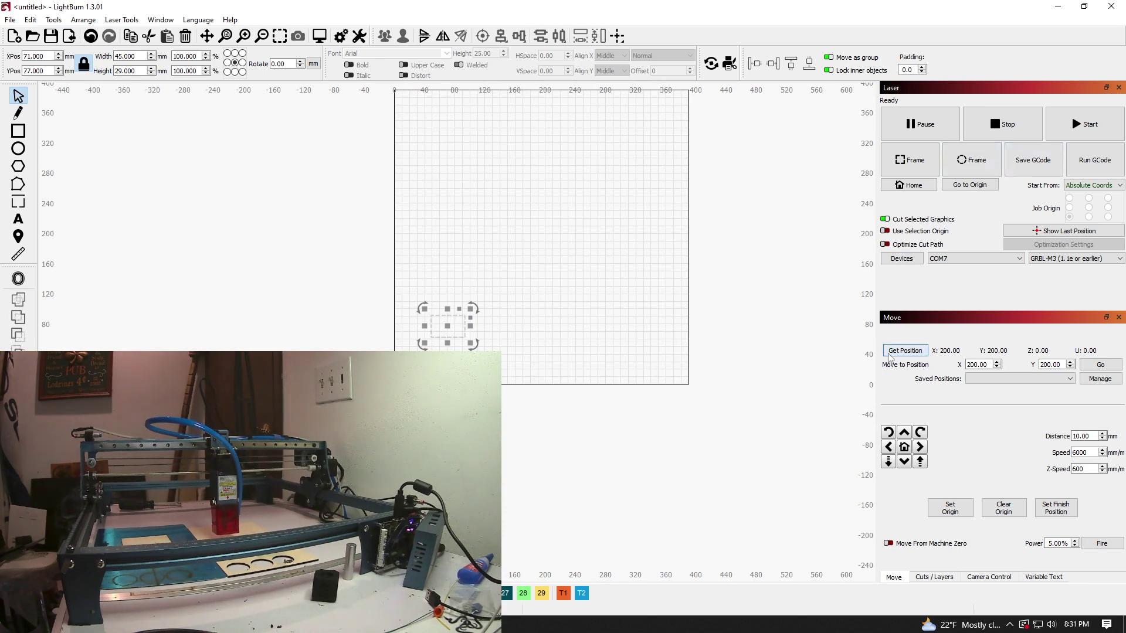
pyautogui.click(908, 186)
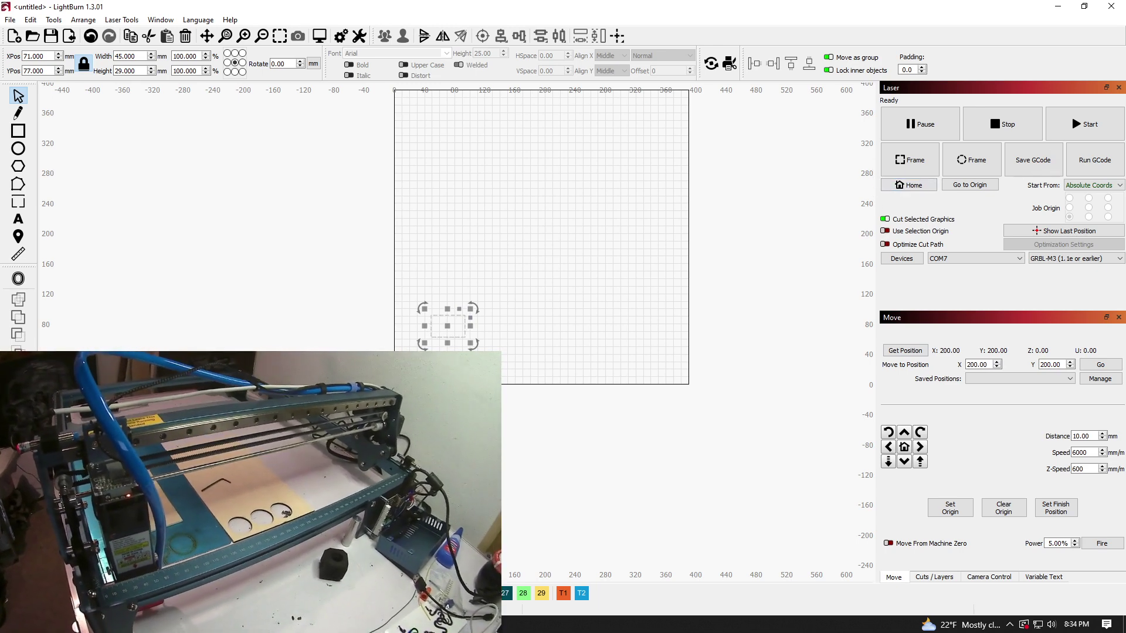
# - Move the head to X 200, Y 200 and home it, two times in a row
pyautogui.click(1100, 366)
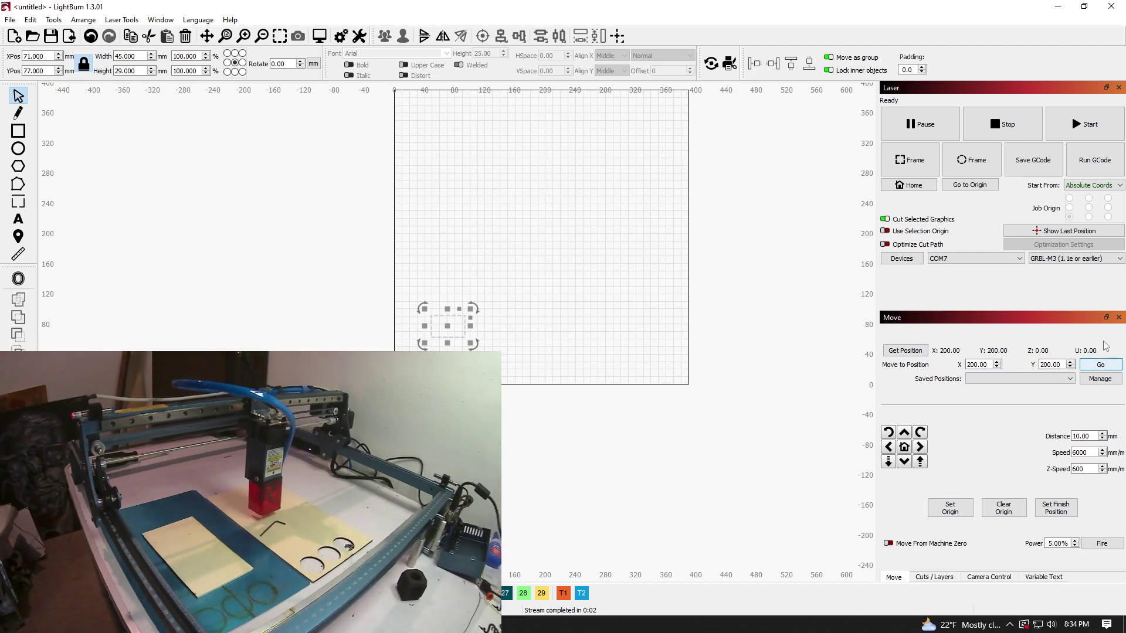
pyautogui.click(896, 187)
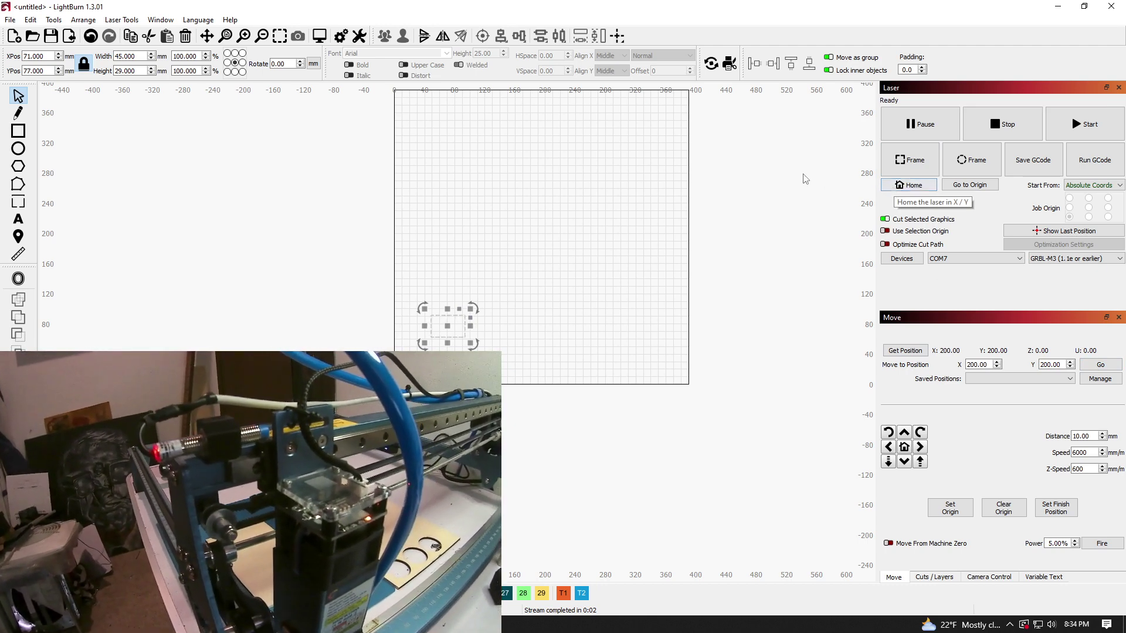
pyautogui.click(1108, 366)
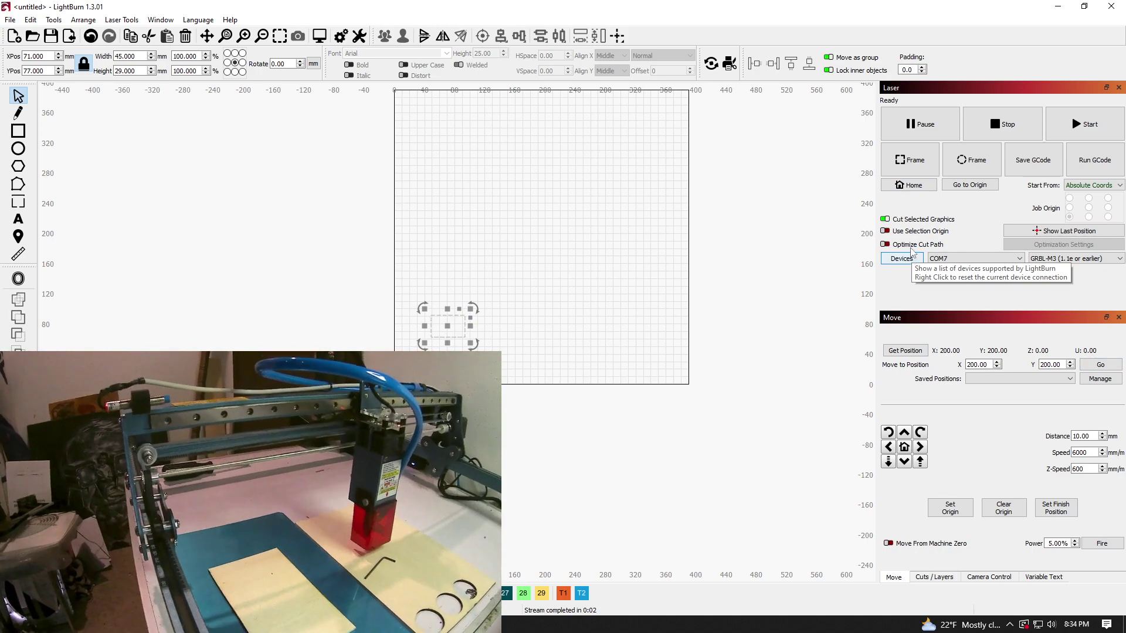
pyautogui.click(924, 185)
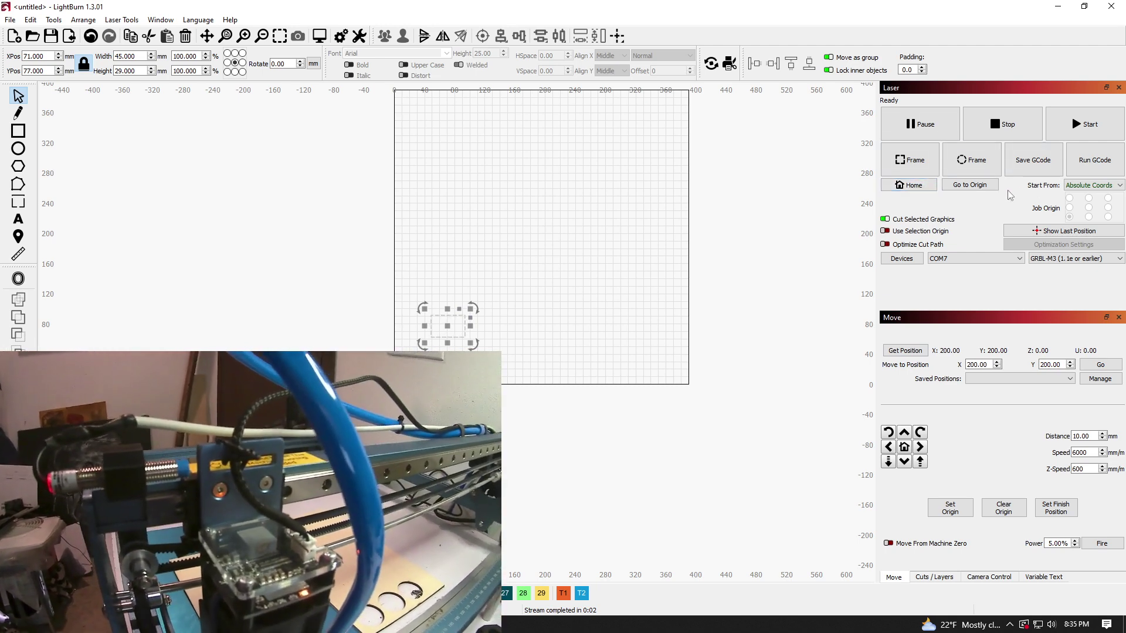
# - Move the head out to X 200, Y 200 and home it again
pyautogui.click(952, 171)
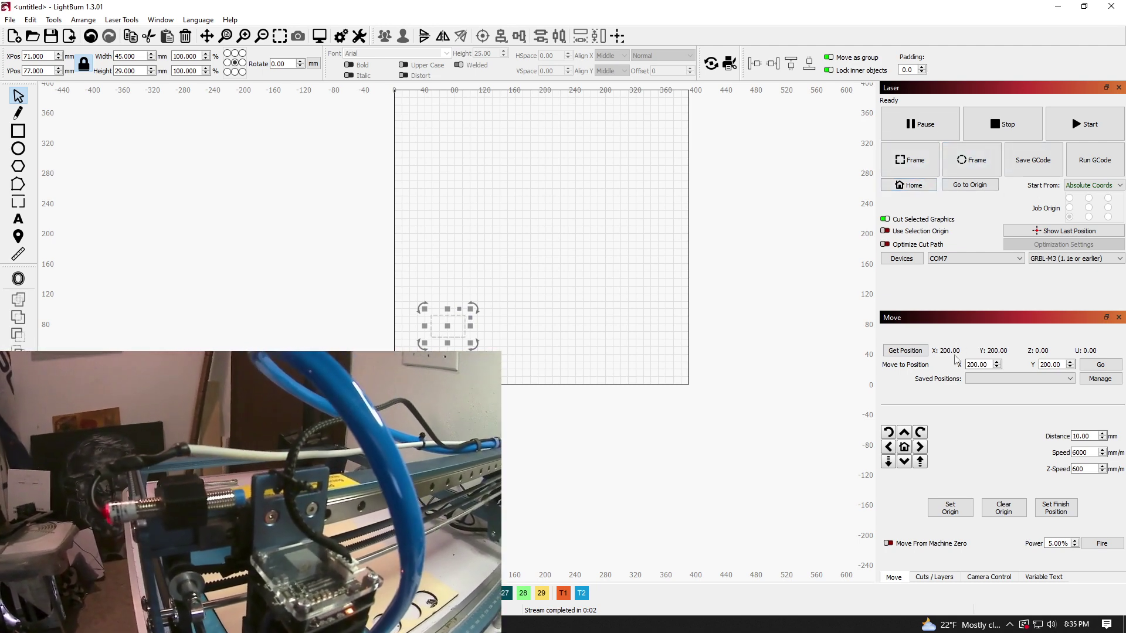
pyautogui.click(1111, 370)
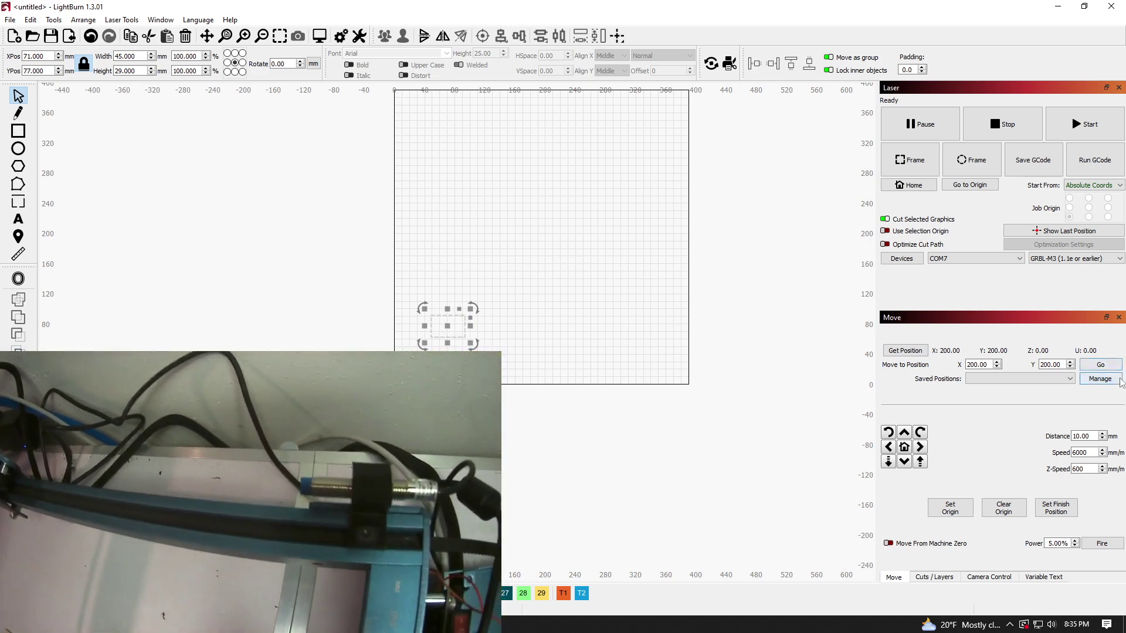
pyautogui.click(929, 186)
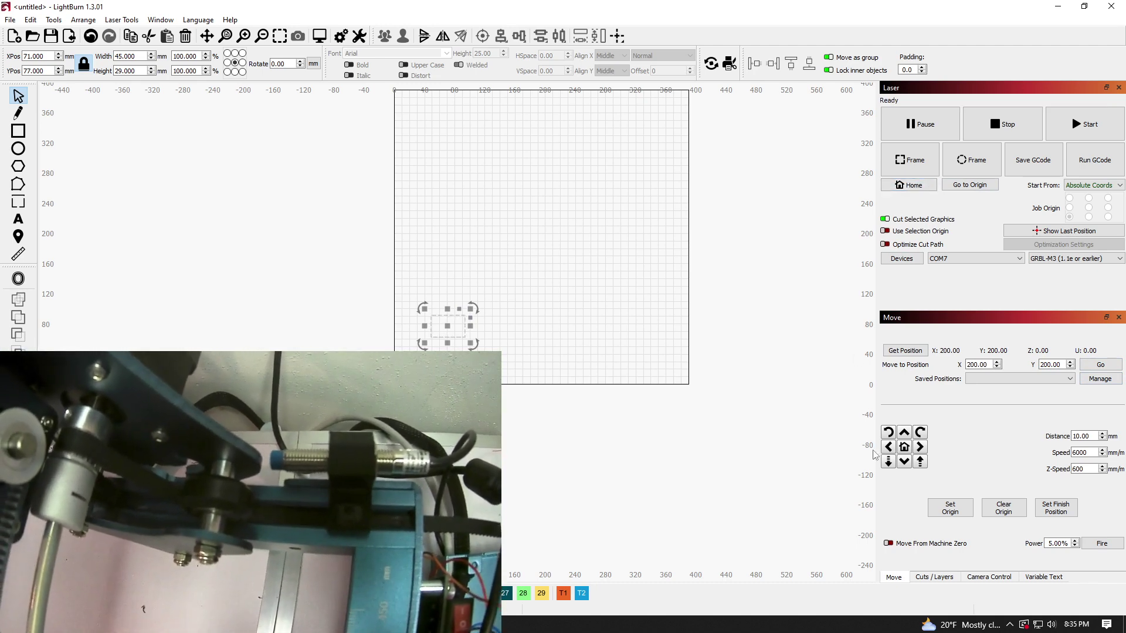
# - Nudge Y up 20 mm in 10 mm steps, home, then jog Y out to 30
pyautogui.click(904, 433)
pyautogui.click(904, 433)
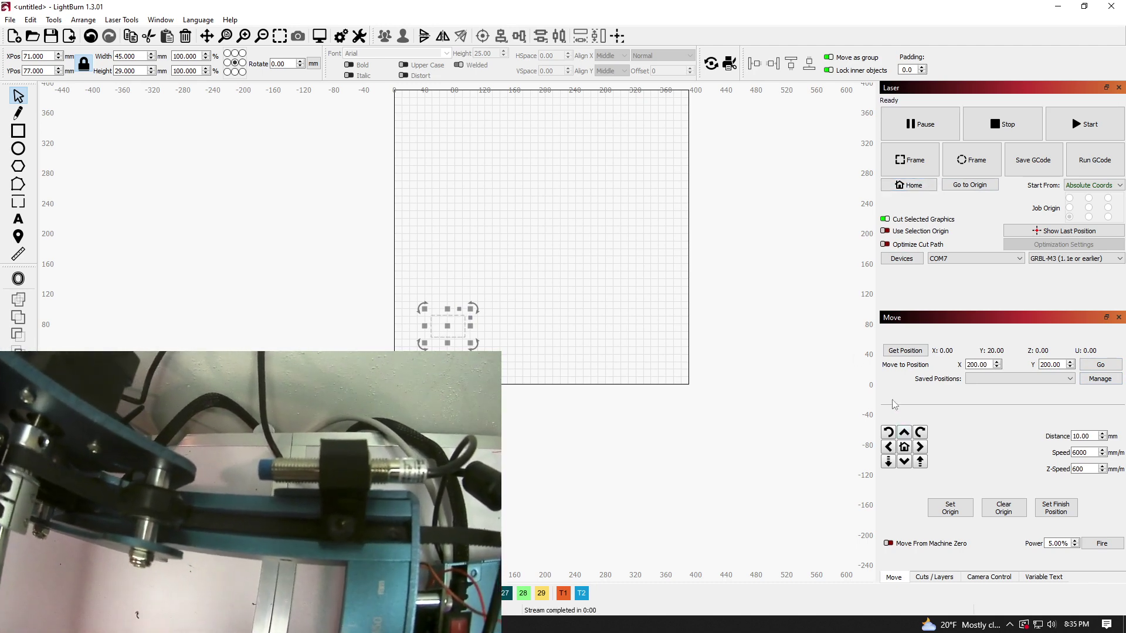
pyautogui.click(907, 187)
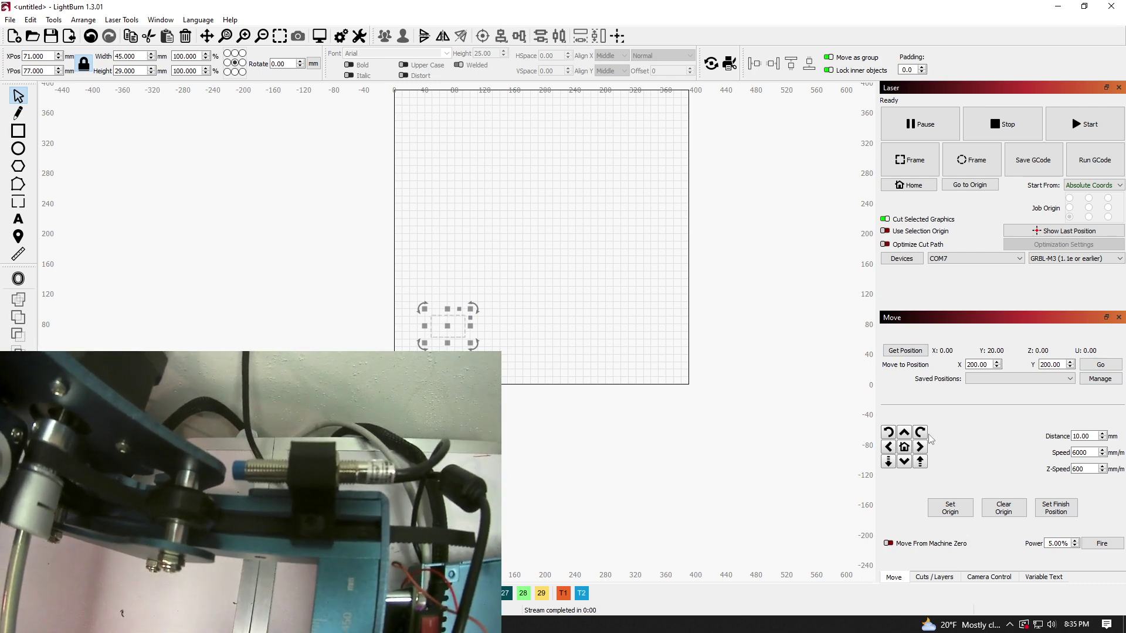
pyautogui.click(904, 433)
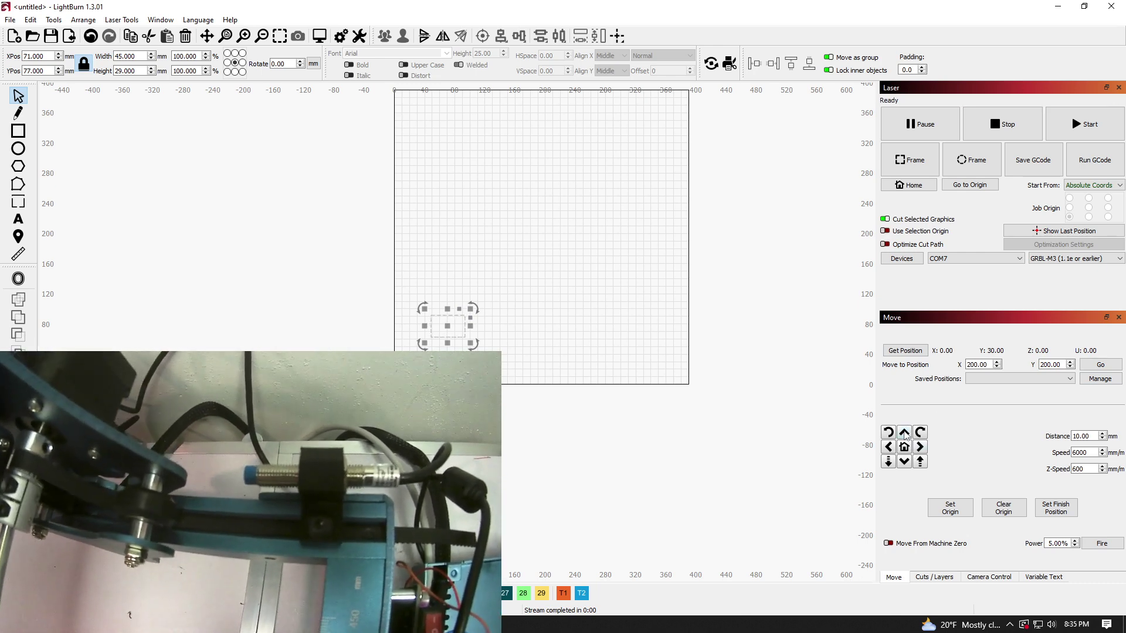
pyautogui.click(904, 433)
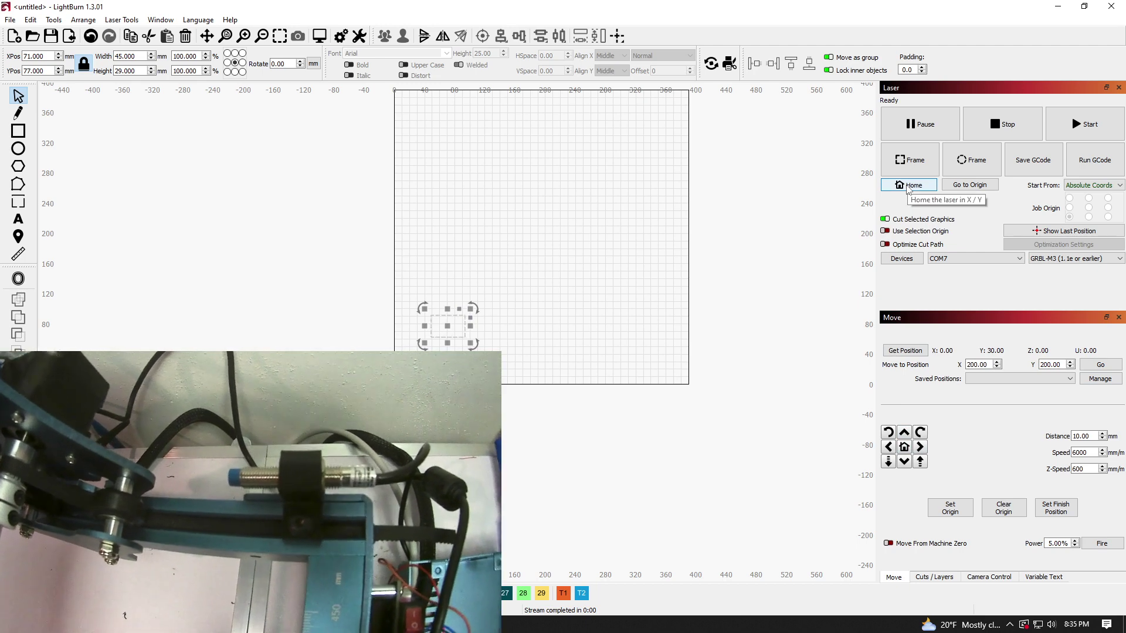
# - Start another homing cycle from the X 0, Y 30 position
pyautogui.click(908, 187)
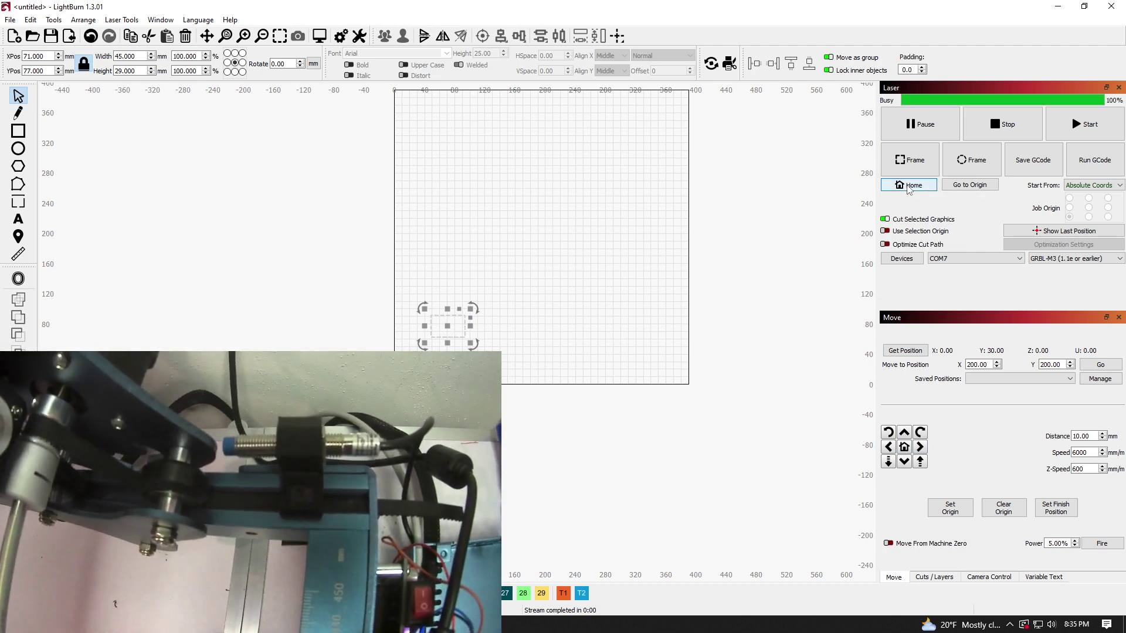